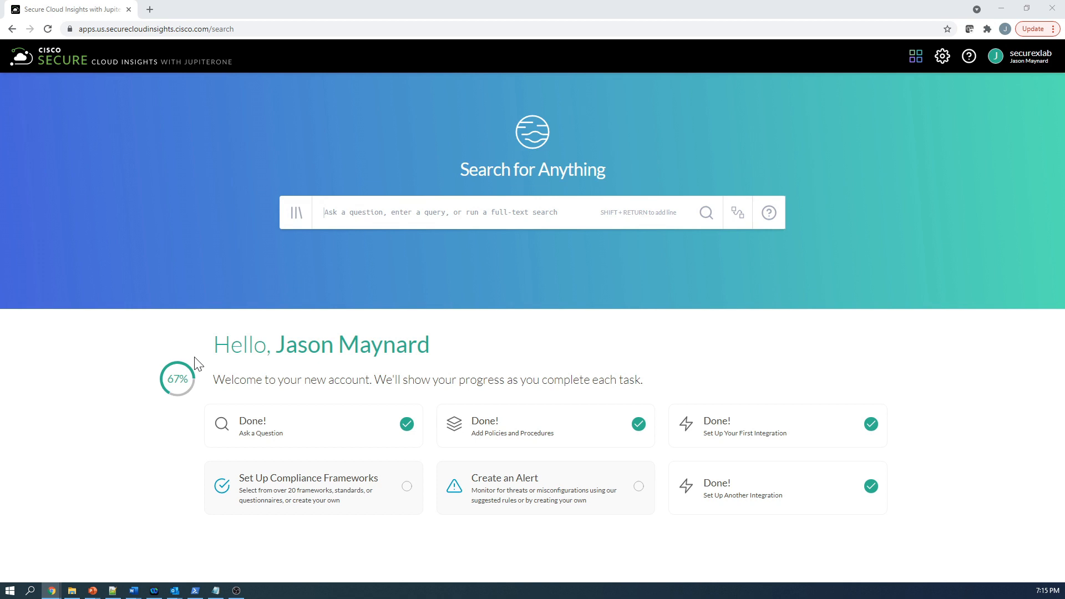
- Run the query "Are there public facing instances that are allowed to access non-public S3 buckets?", removing the pasted line breaks from the question
left_click(436, 213)
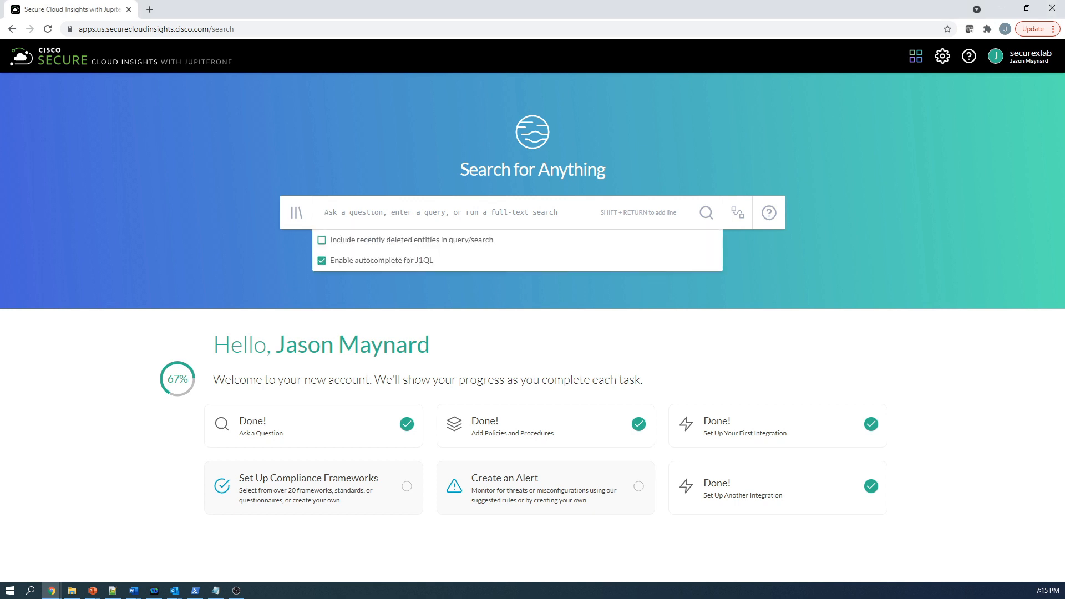
type("Are there public facing instances that are allowed to access non-public S3 buckets?")
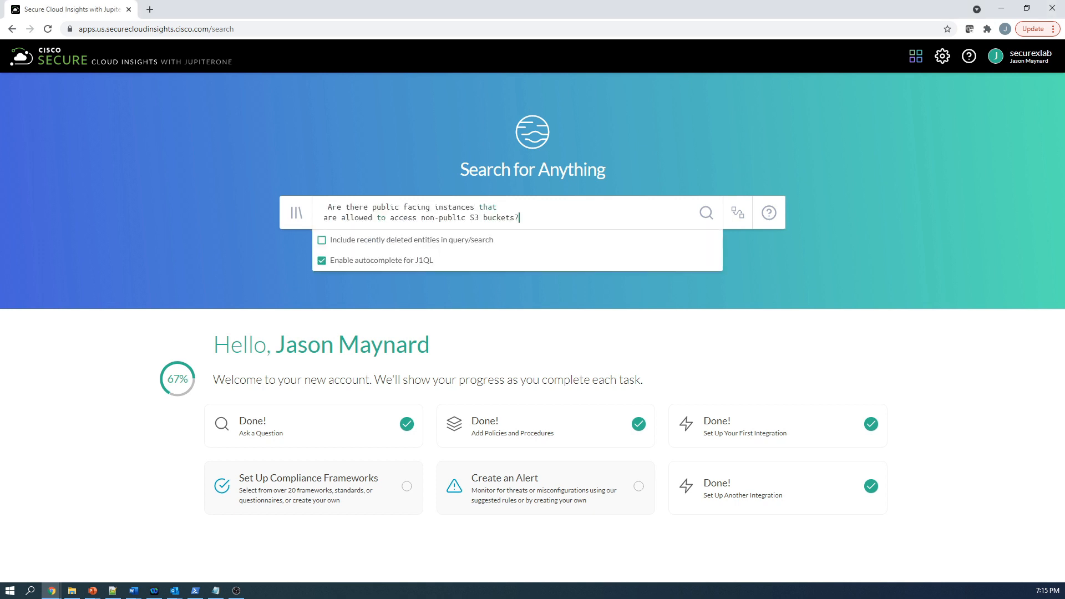
left_click(497, 207)
key("Delete")
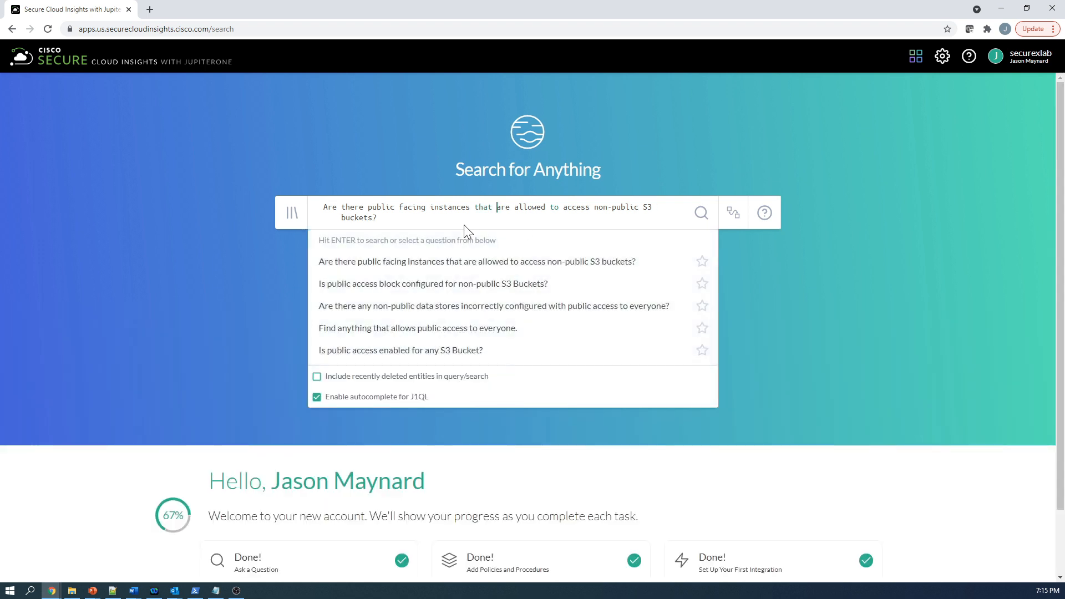
left_click(681, 208)
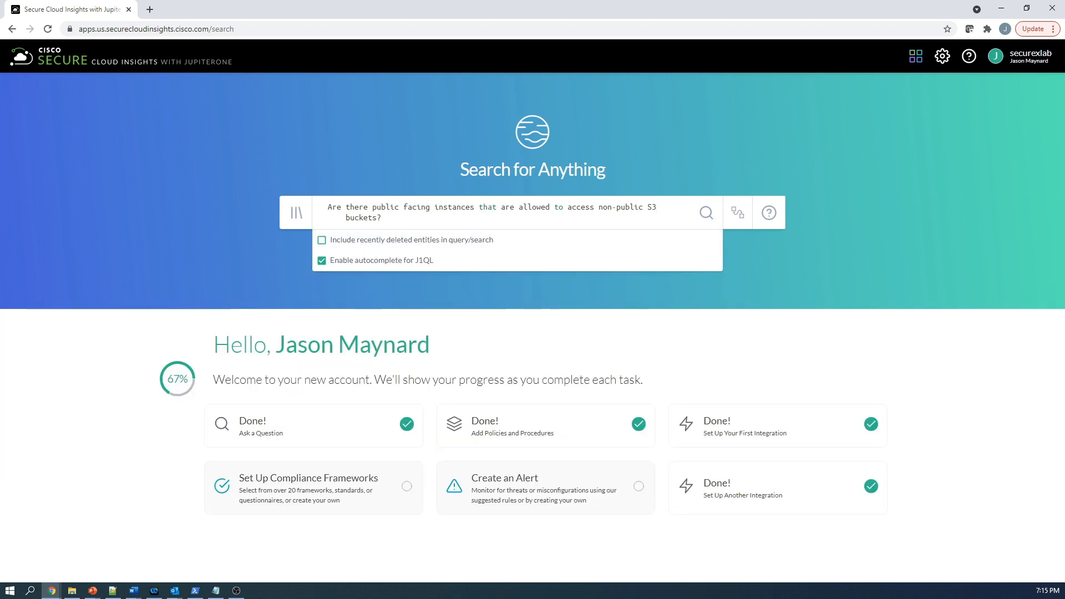
key("Delete")
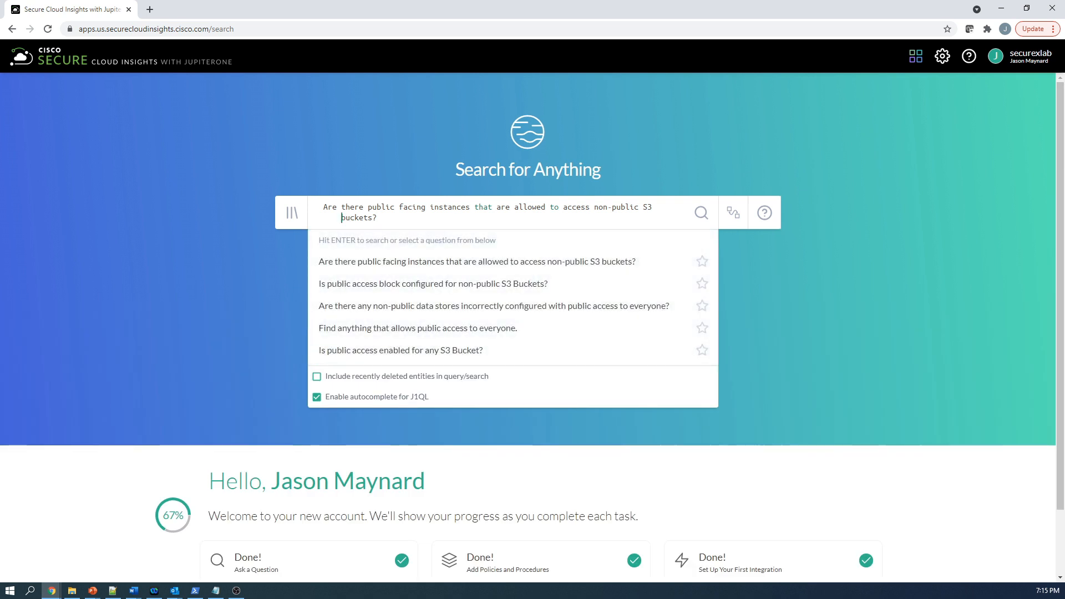
left_click(460, 269)
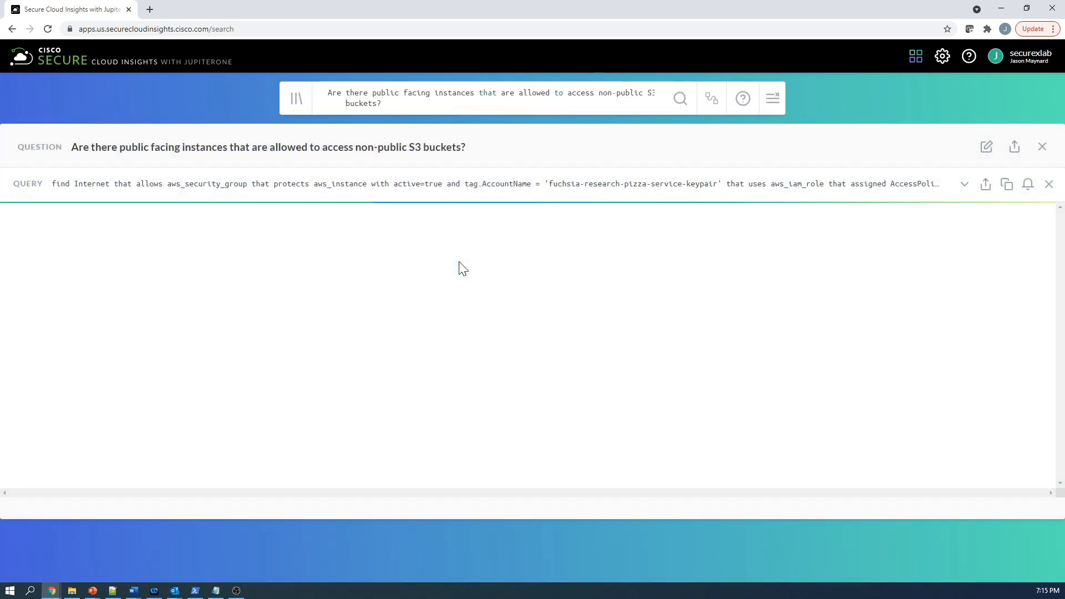
- Inspect the properties of the S3 node in the result graph, and close its details
left_click(949, 259)
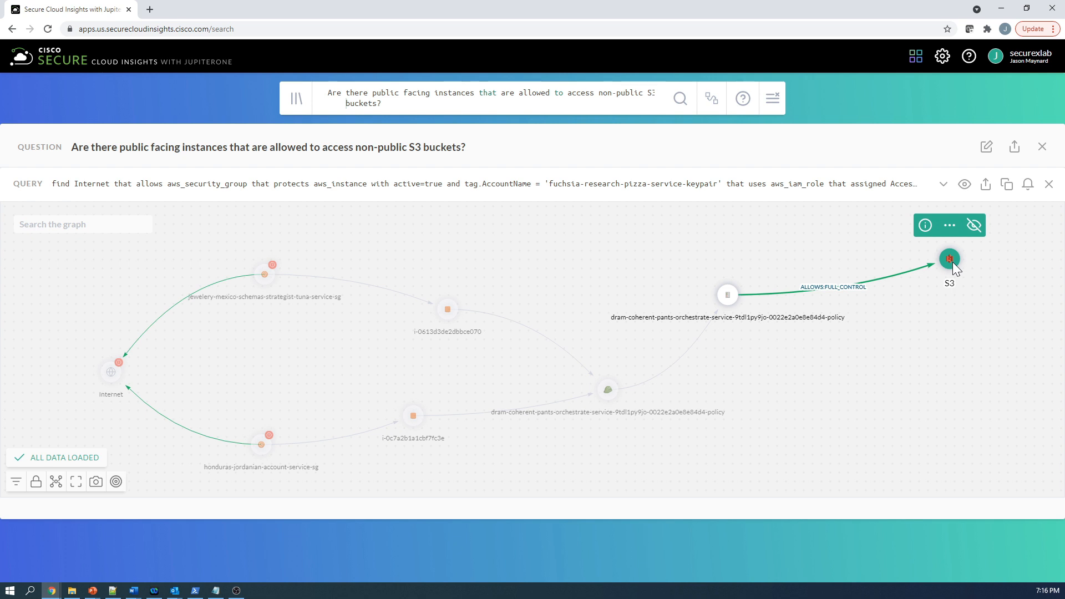
left_click(925, 225)
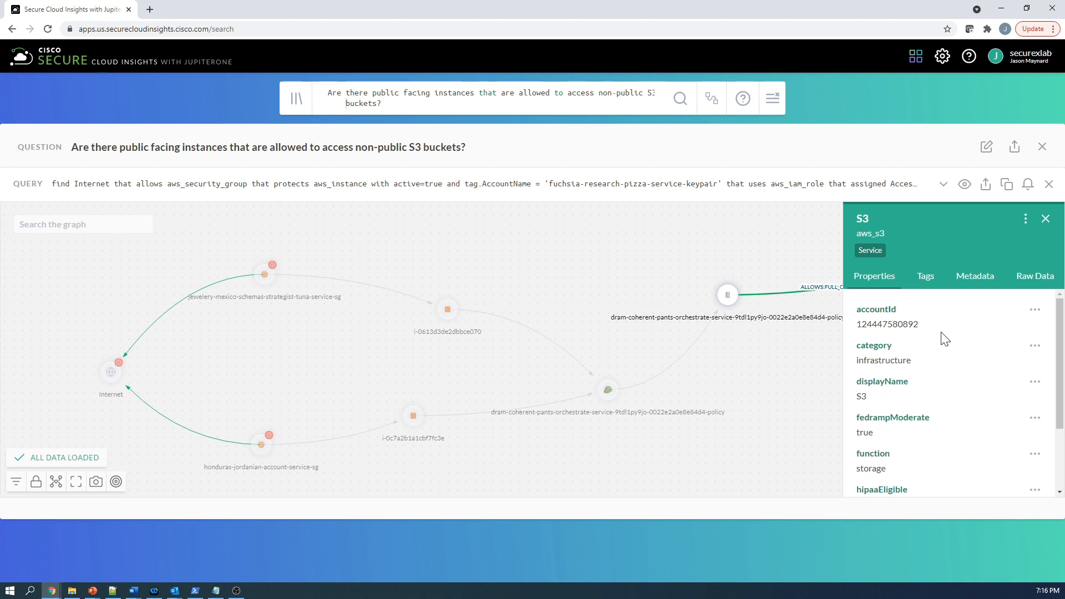
scroll(945, 339, "down", 3)
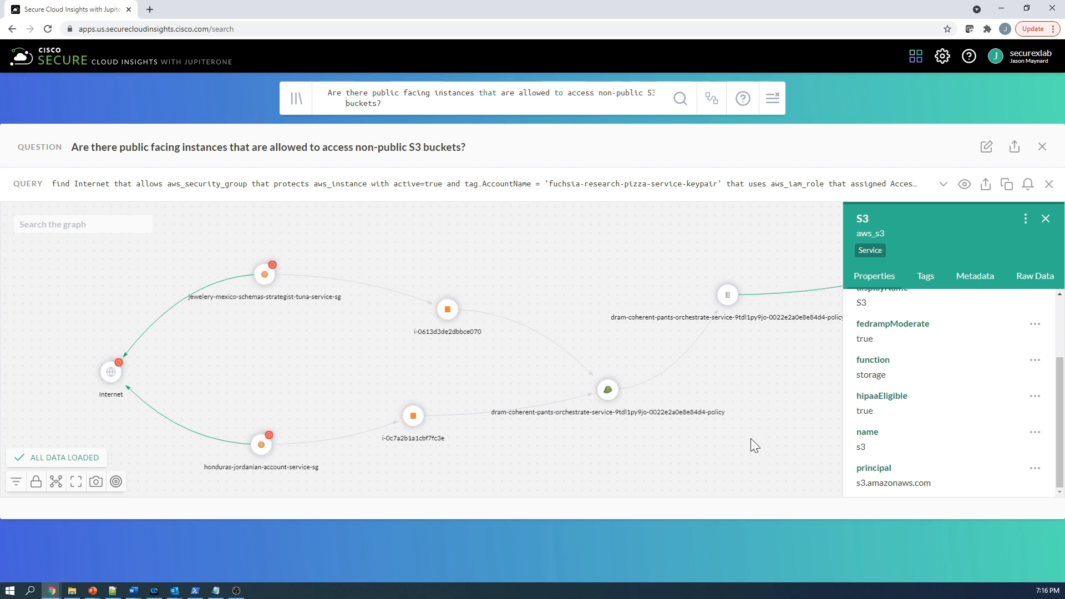
left_click(1046, 220)
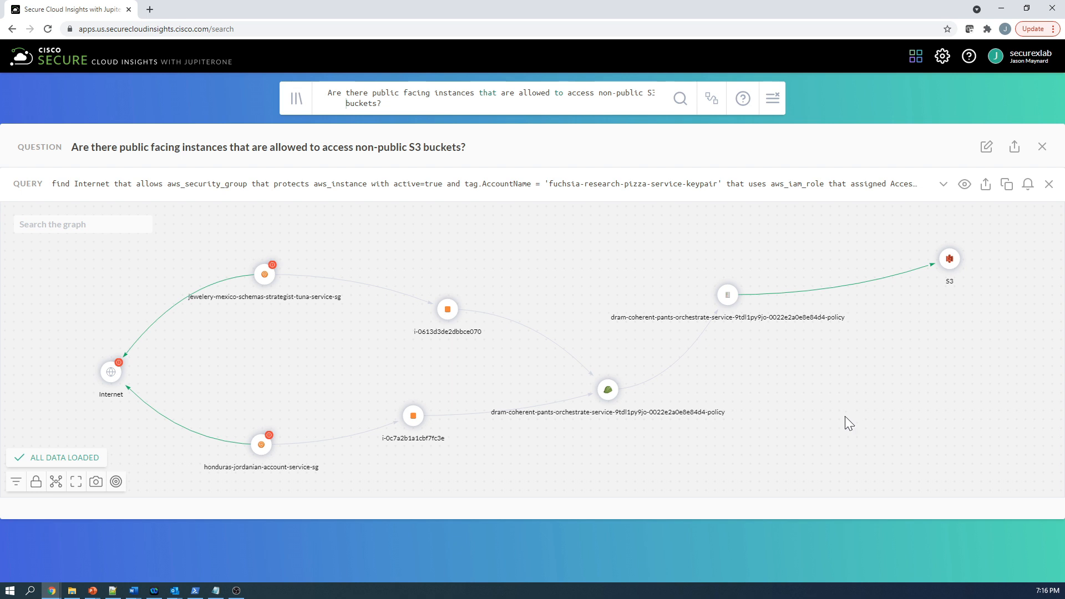
- Cycle the result graph through its available layouts, and view it in full screen before restoring the normal view
left_click(56, 483)
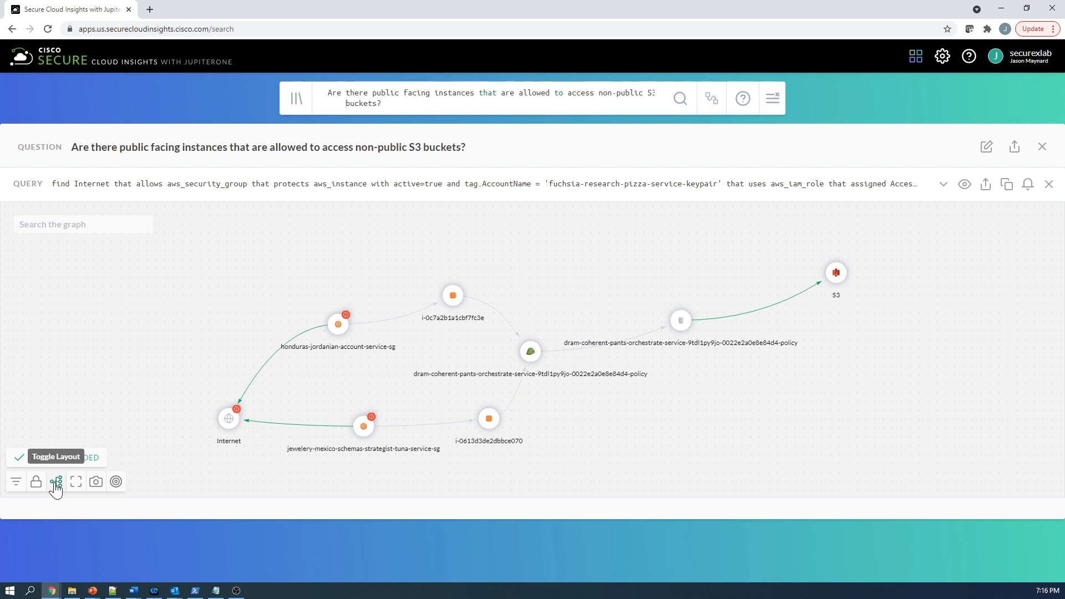
left_click(56, 482)
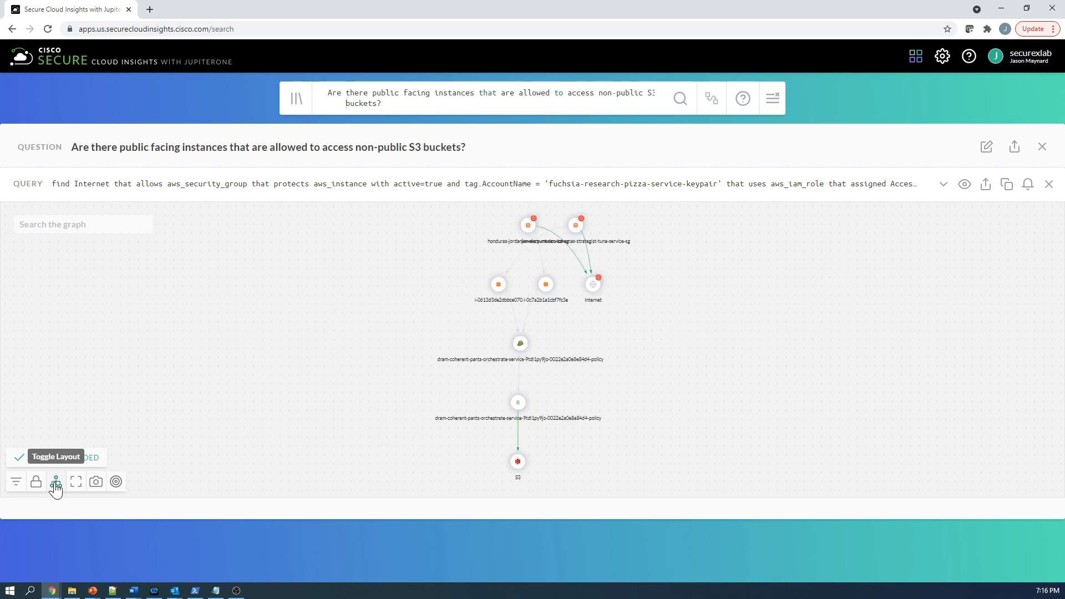
left_click(56, 484)
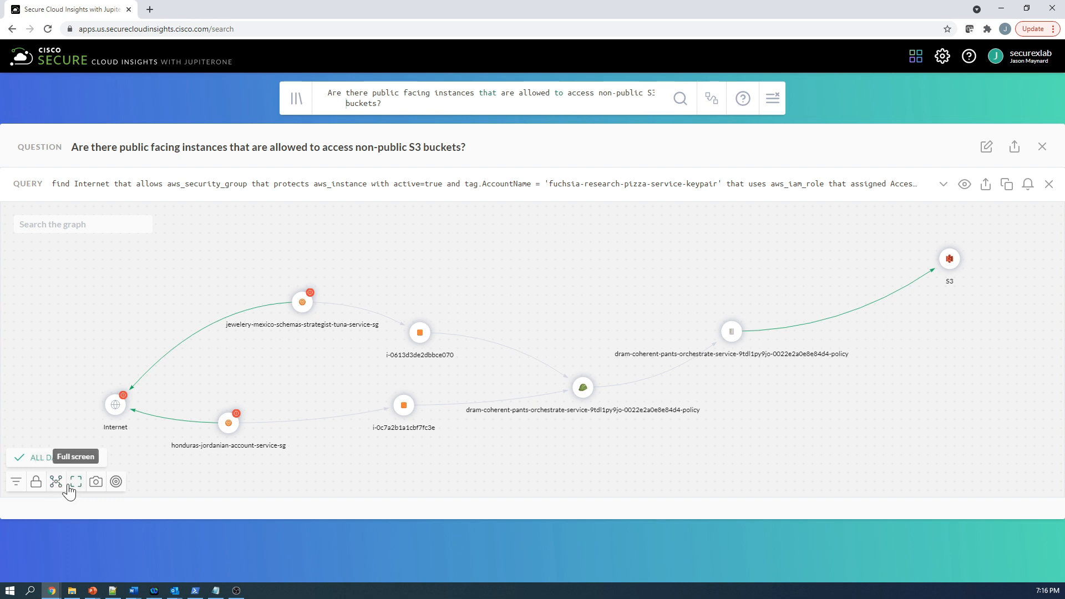
left_click(71, 484)
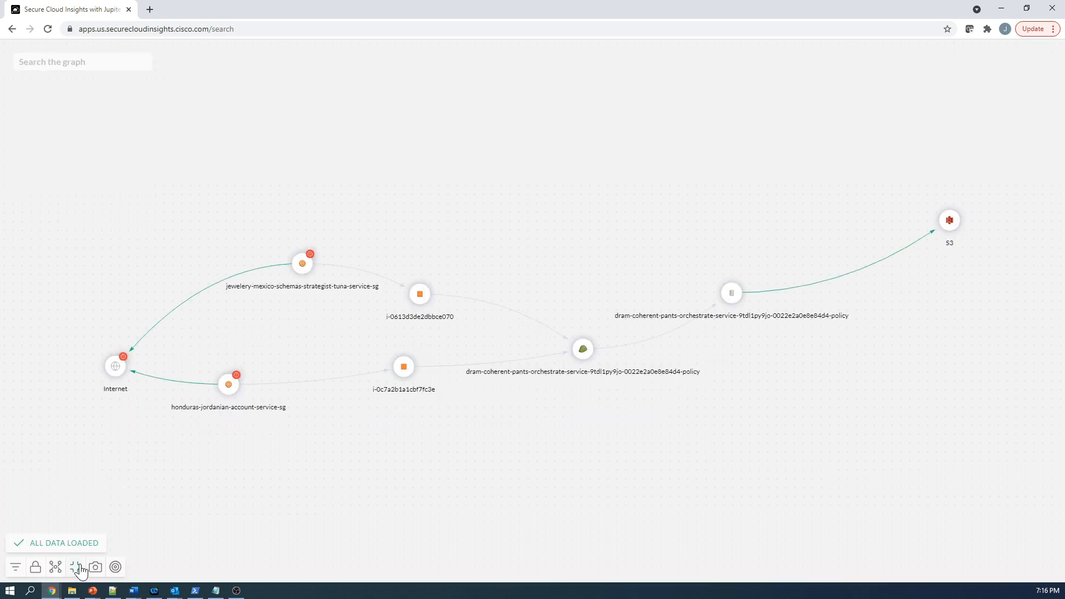
left_click(80, 570)
- Export the result graph as an image, open the downloaded PNG to check it, and close the viewer
left_click(91, 484)
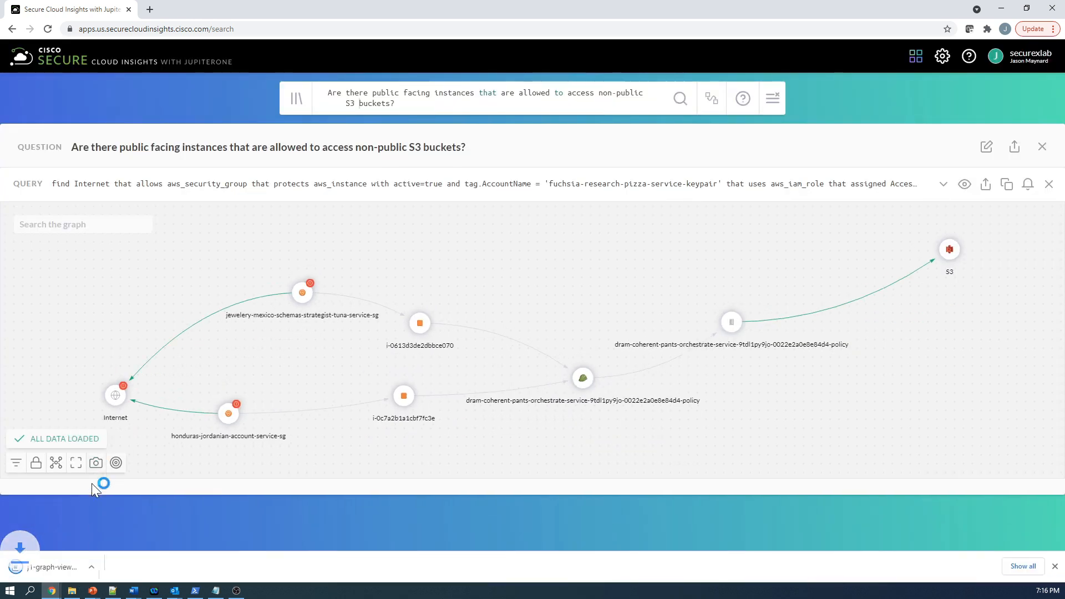
left_click(118, 567)
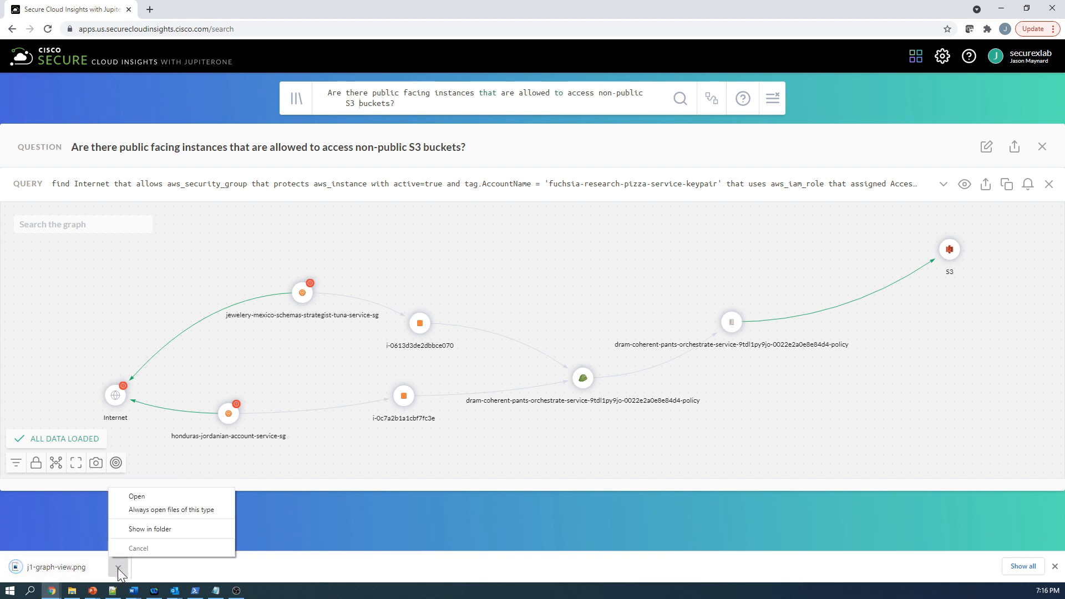
left_click(152, 497)
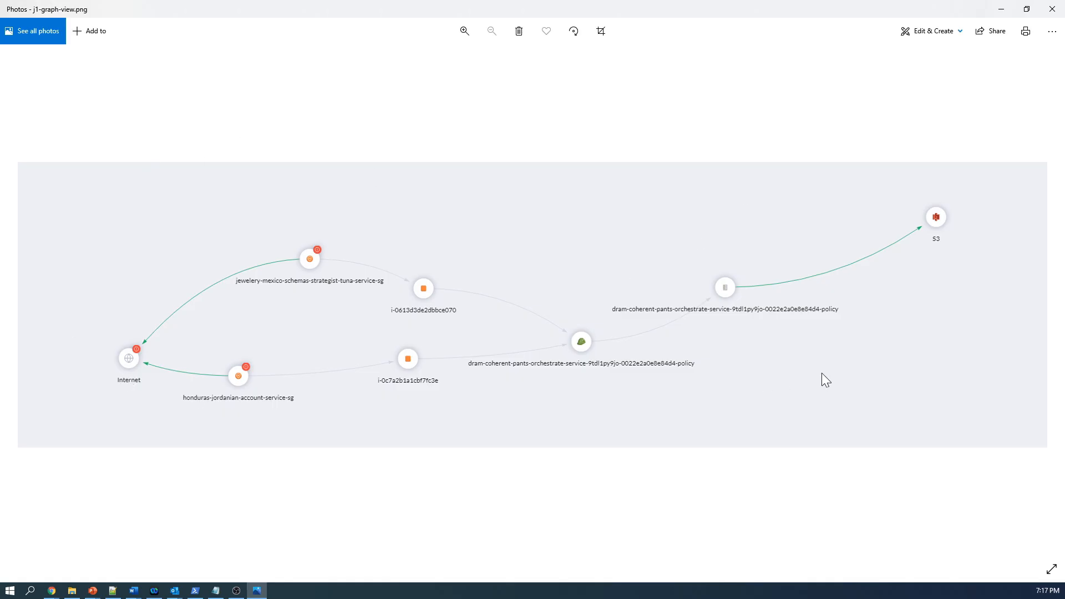
left_click(1053, 9)
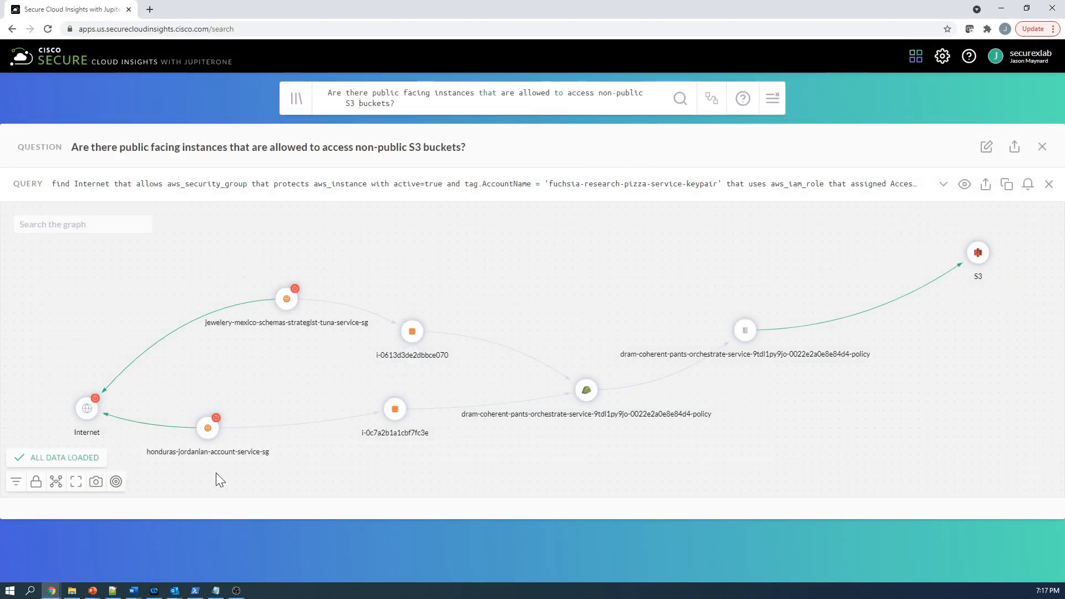
- Close the query results and search the questions library for "s3 bucket"
left_click(1043, 147)
left_click(293, 210)
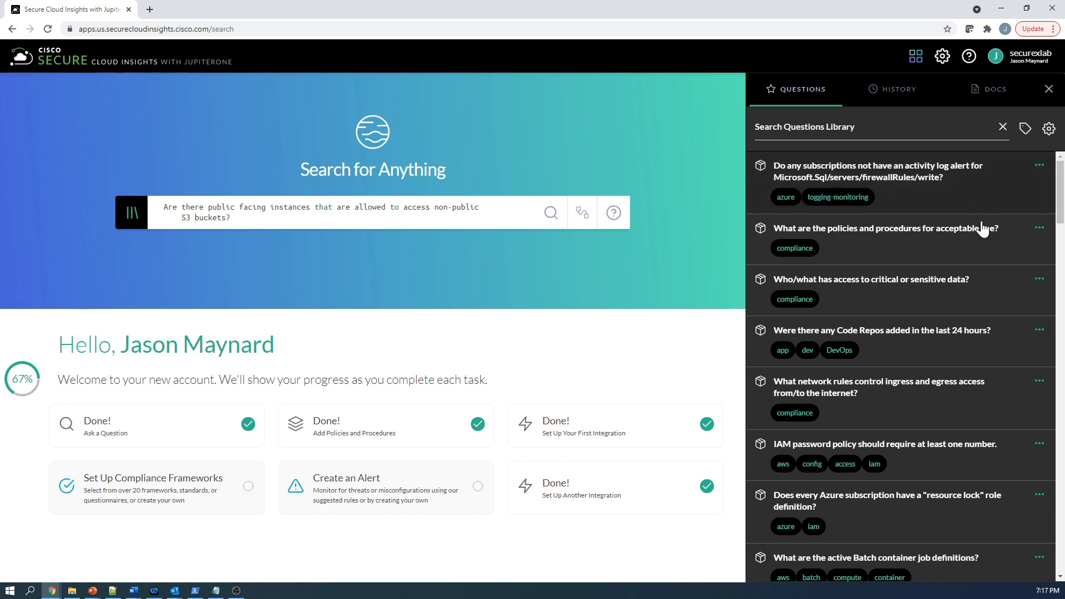
scroll(972, 305, "down", 3)
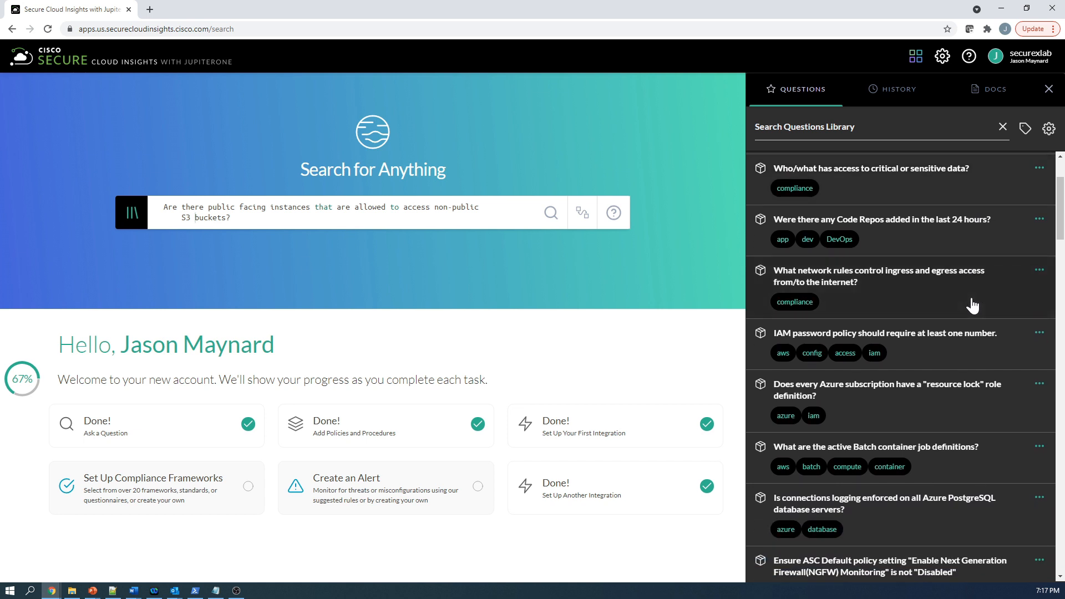
scroll(973, 306, "up", 2)
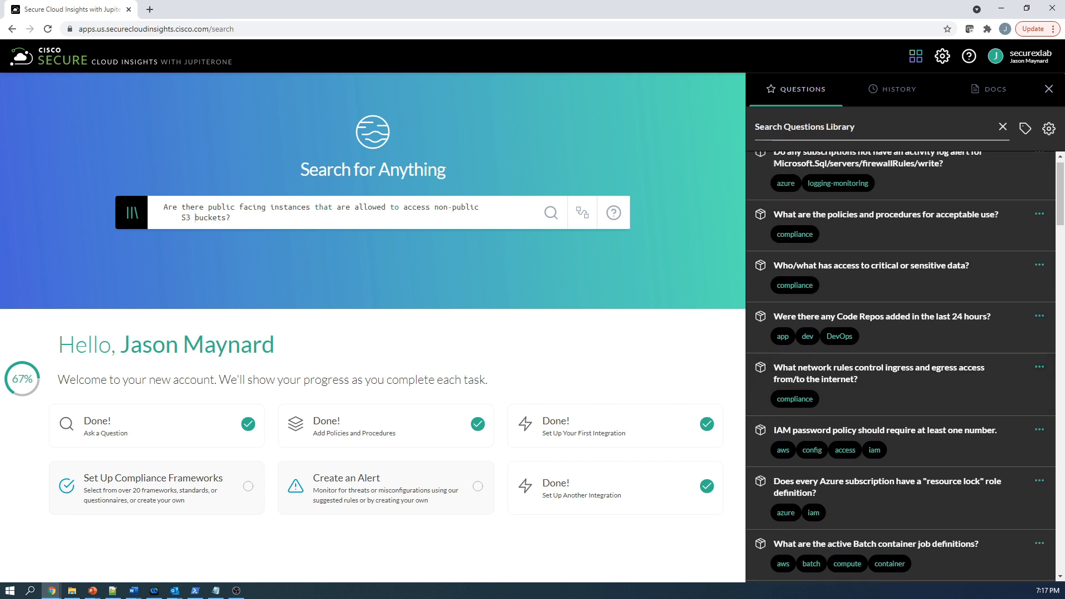
left_click(865, 127)
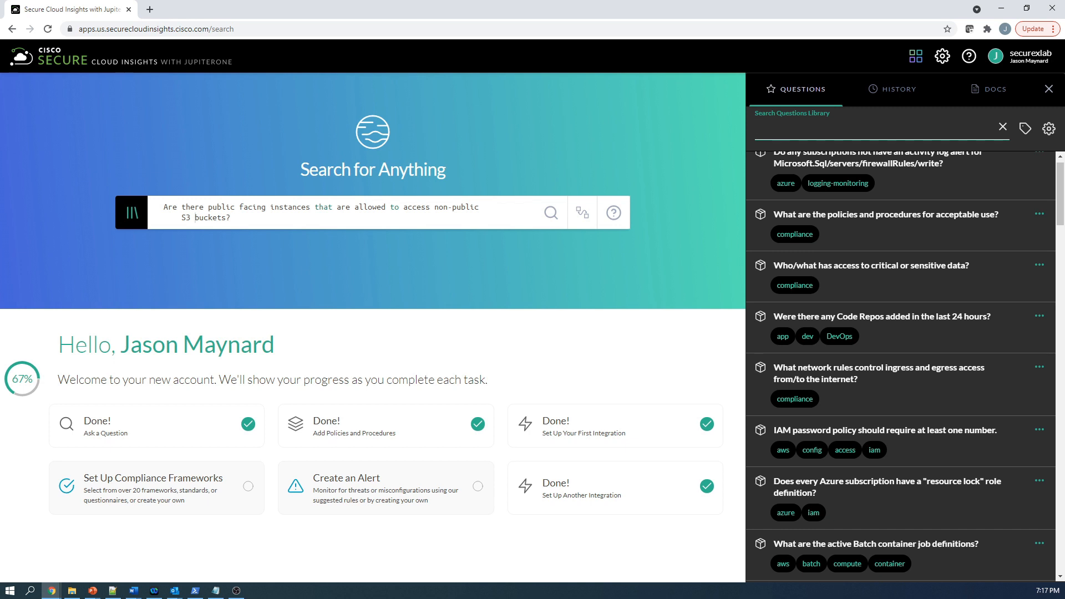
type("s3 bucket")
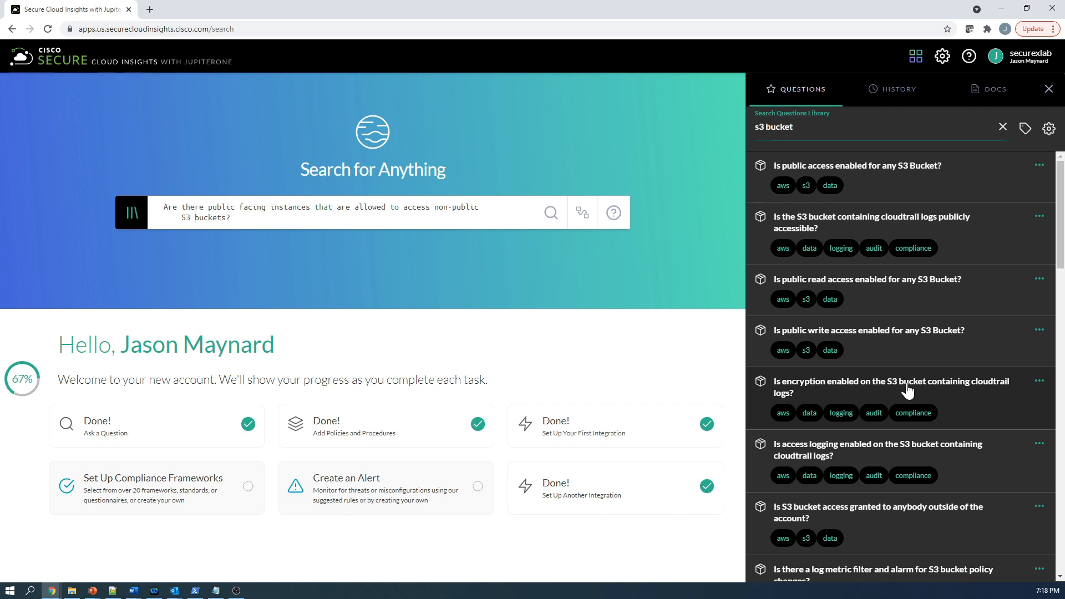
- Search the questions library for "unencrypted" instead
left_click_drag(806, 126, 754, 126)
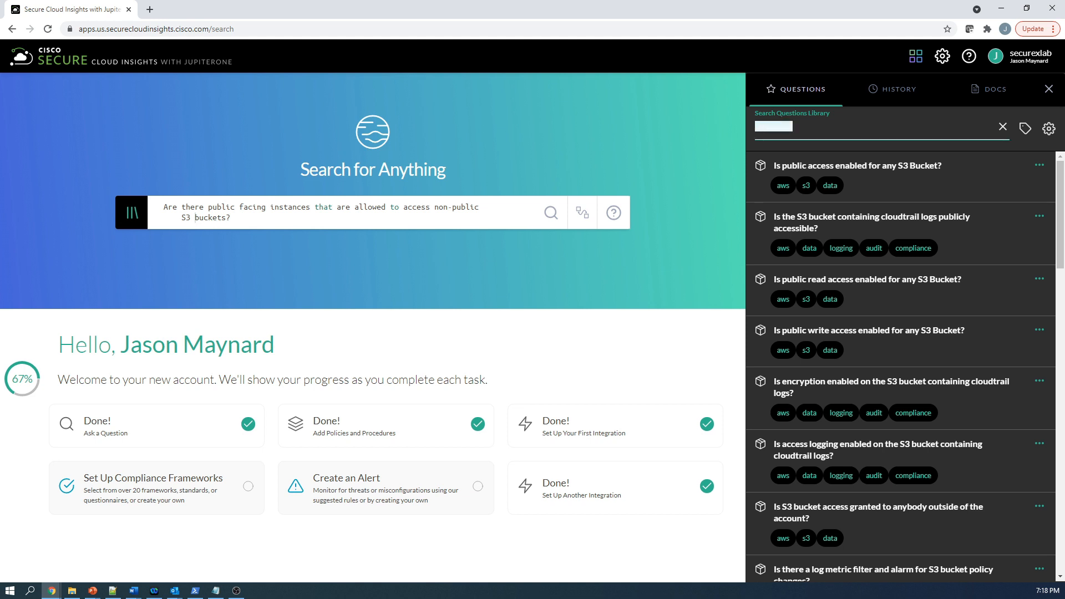
type("une")
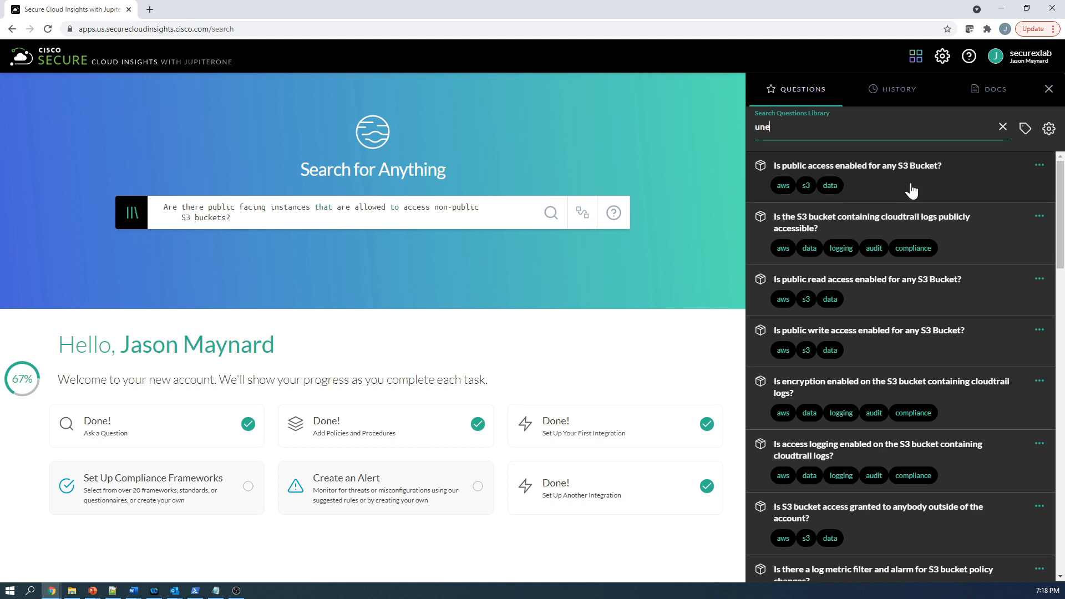
type("ncrypted")
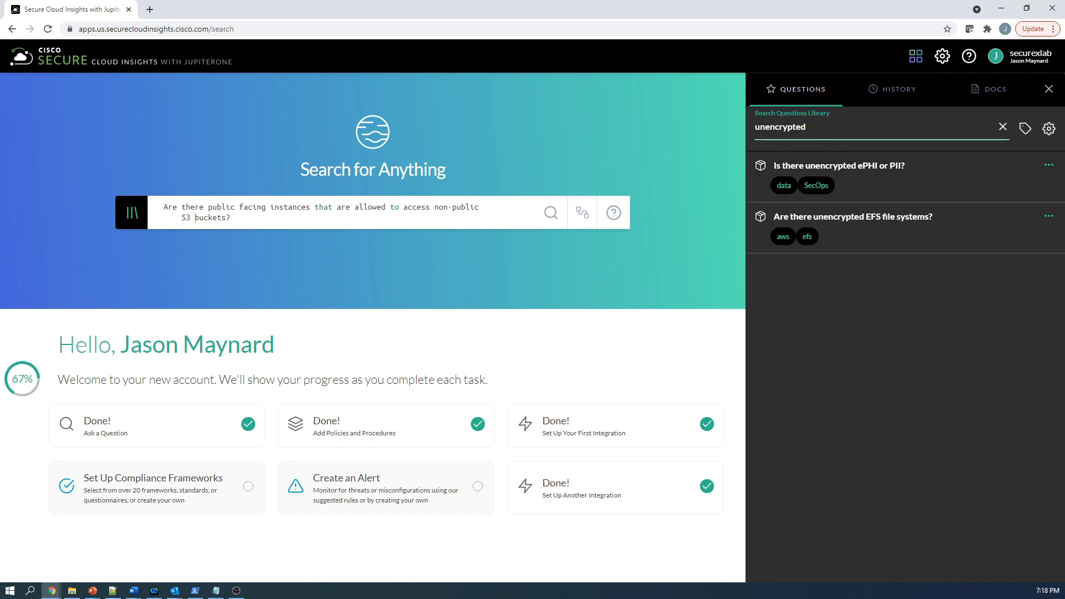
- Search the questions library for "IAM Roles for more than 90 days" and run "Which IAM role has not been used in 90 days?"
left_click_drag(807, 127, 747, 127)
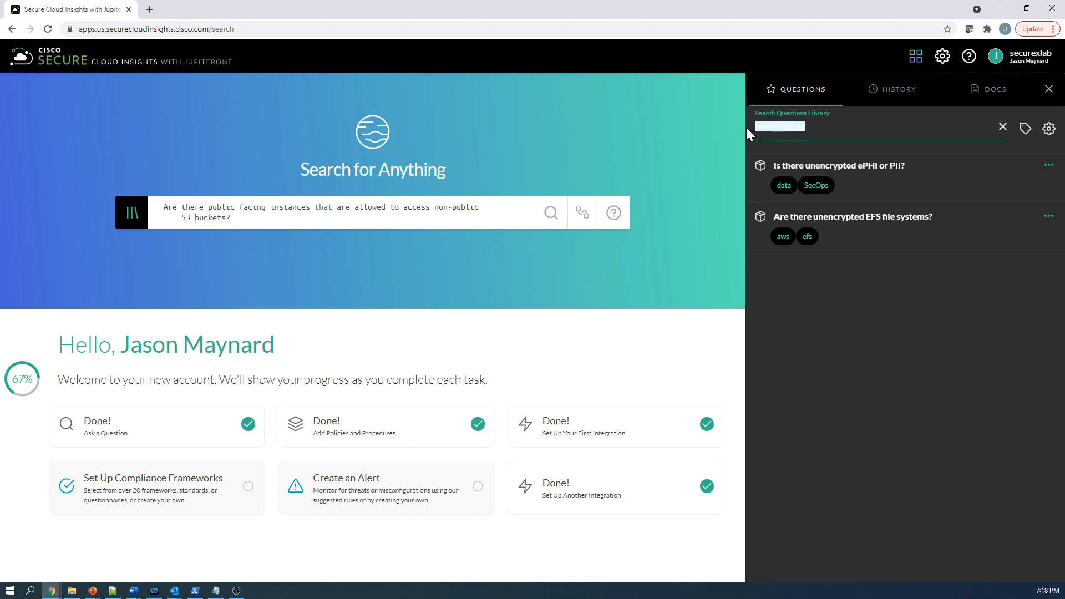
type("IAM Roles")
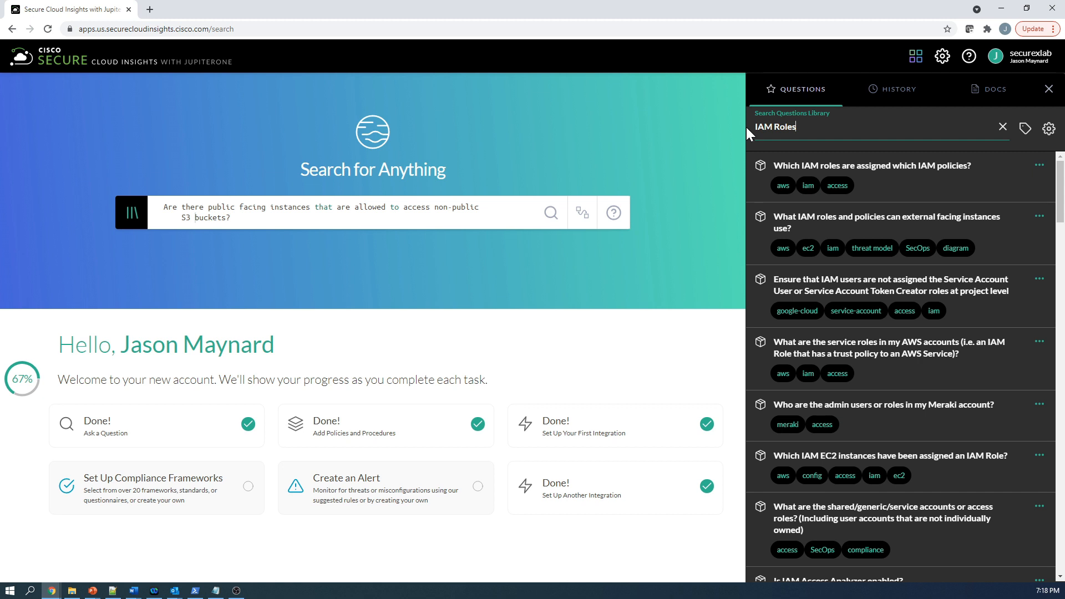
type("for ")
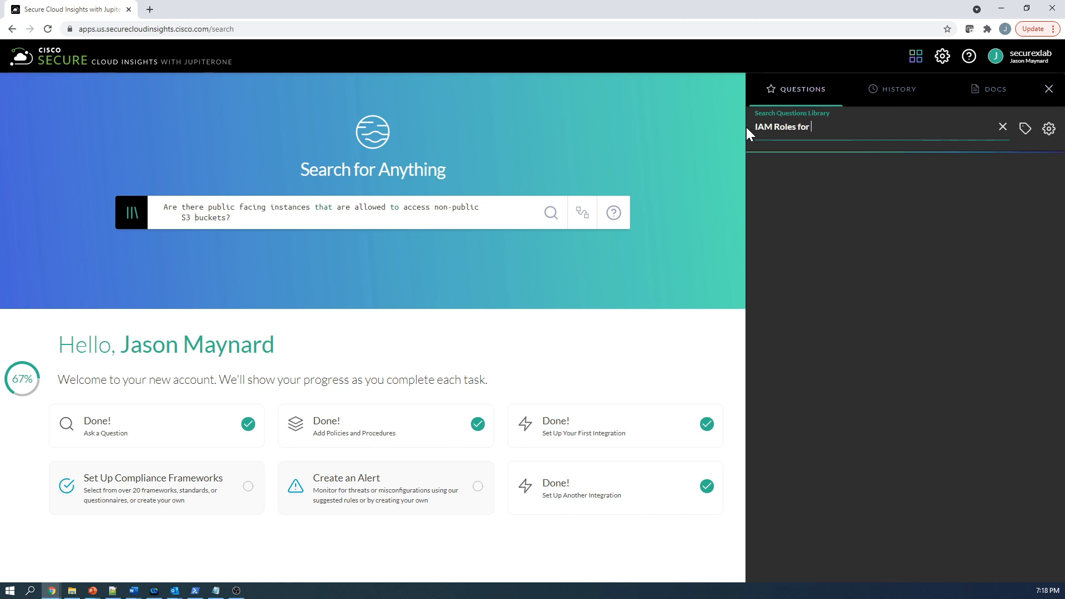
type("more than 90 days")
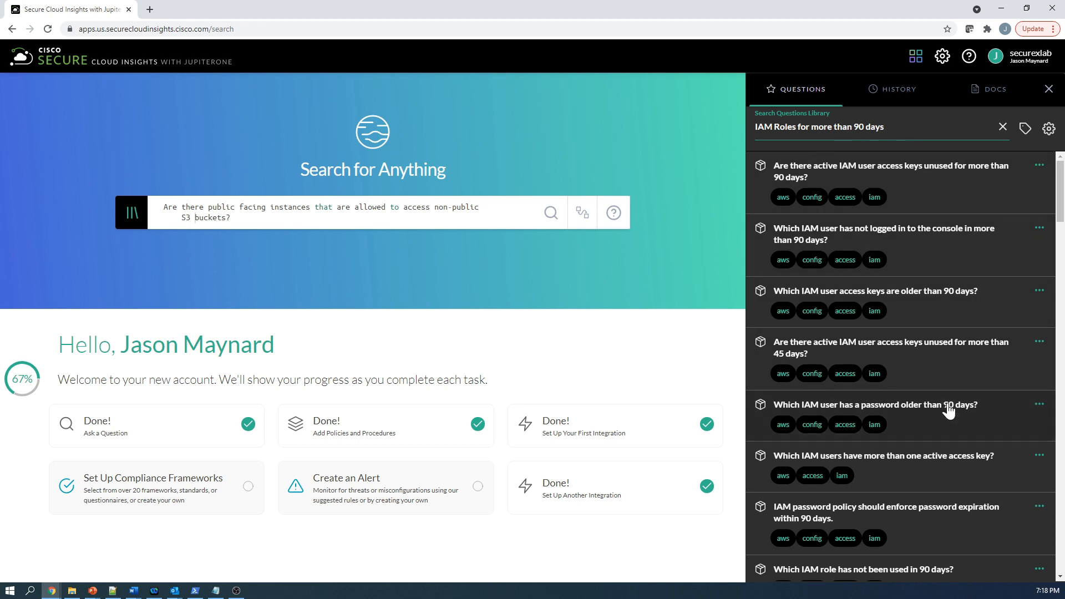
scroll(941, 450, "down", 2)
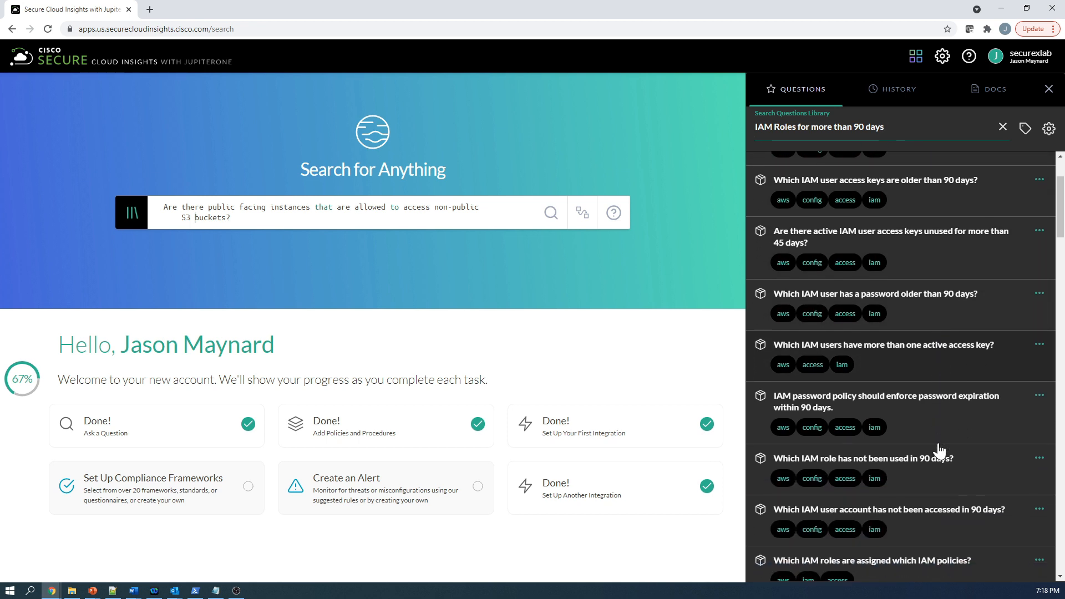
left_click(920, 468)
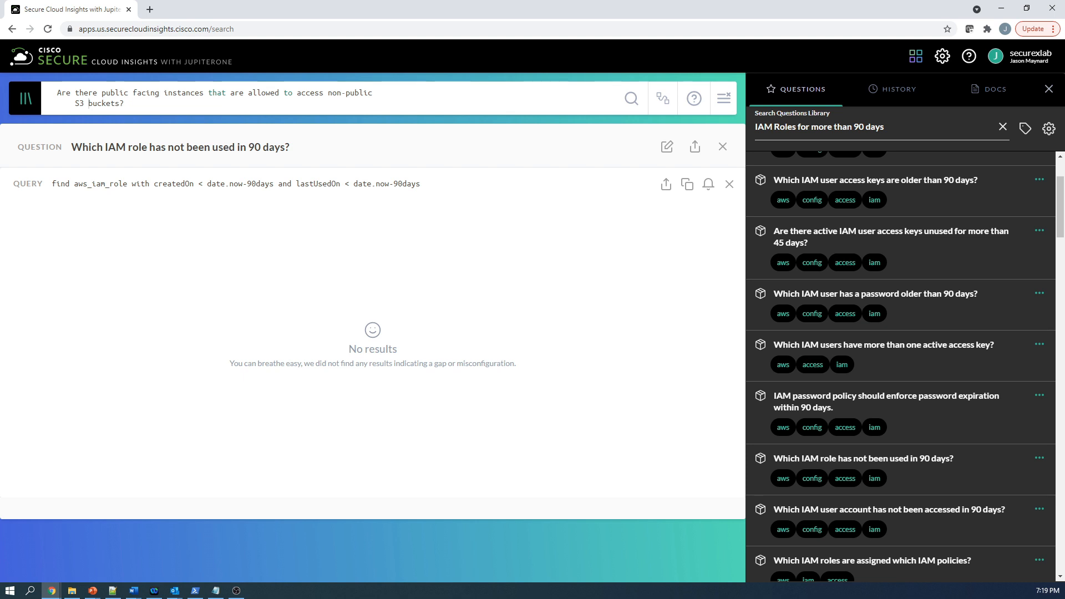
- Close the questions library and the query results, and open the Alerts page
left_click(1048, 90)
left_click(1040, 147)
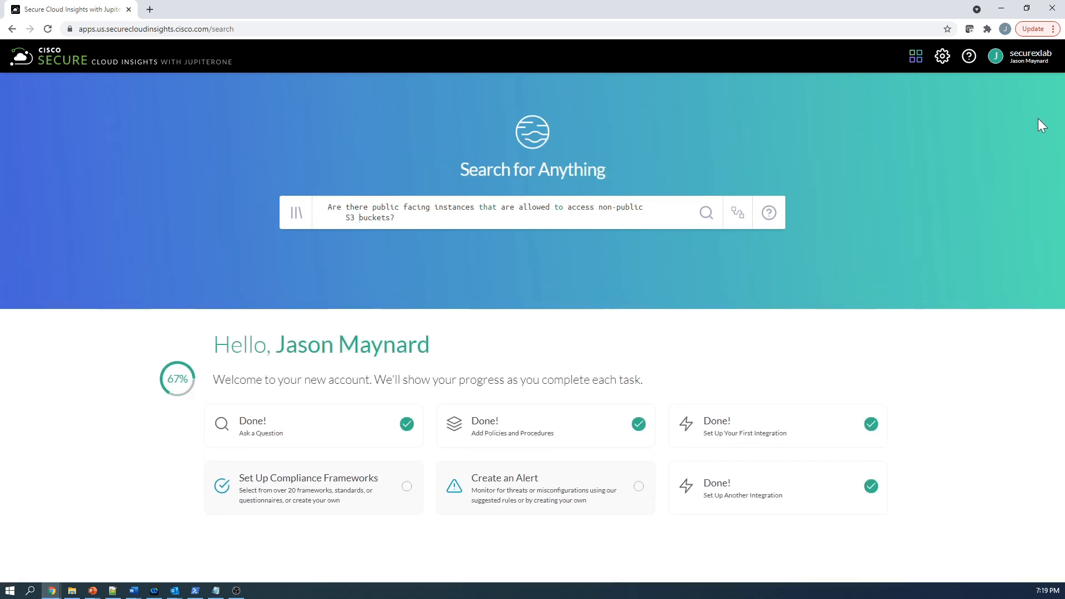
left_click(916, 58)
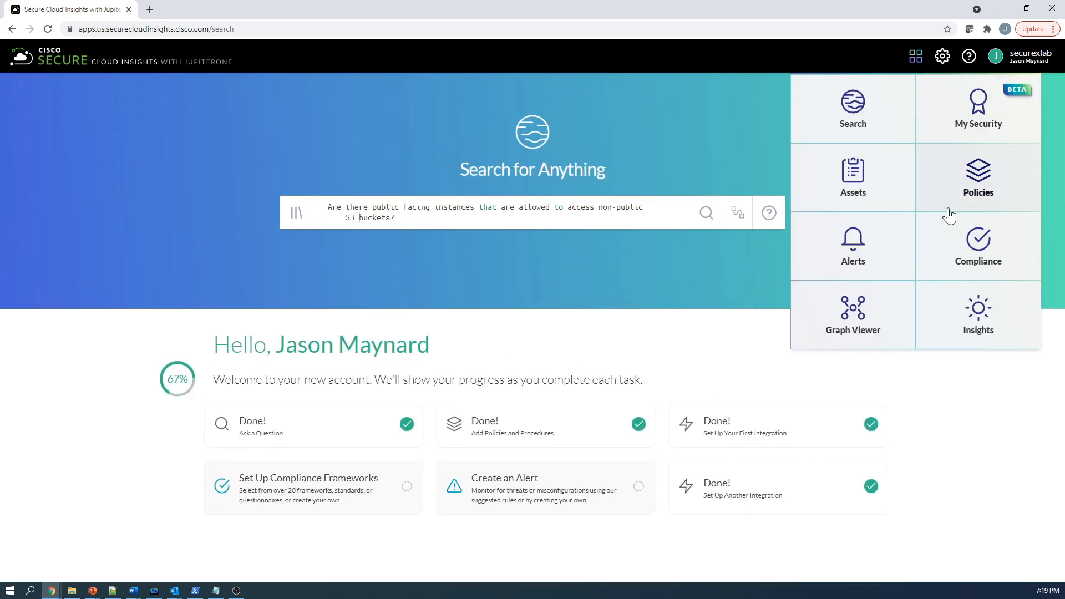
left_click(847, 258)
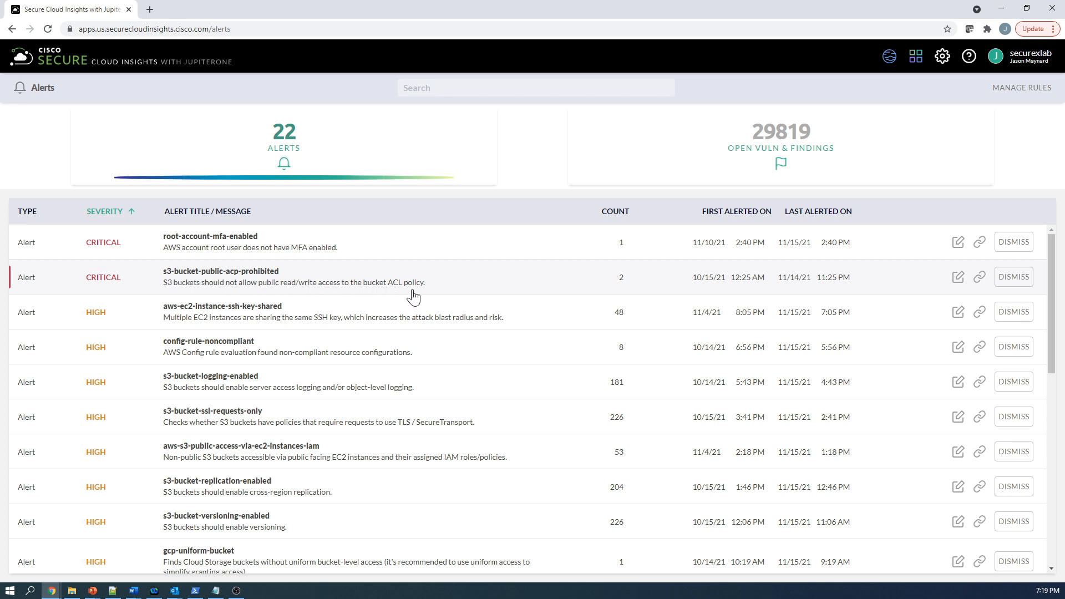
- Expand the critical s3-bucket-public-acp-prohibited alert to view its details and open its rule for editing
left_click(227, 288)
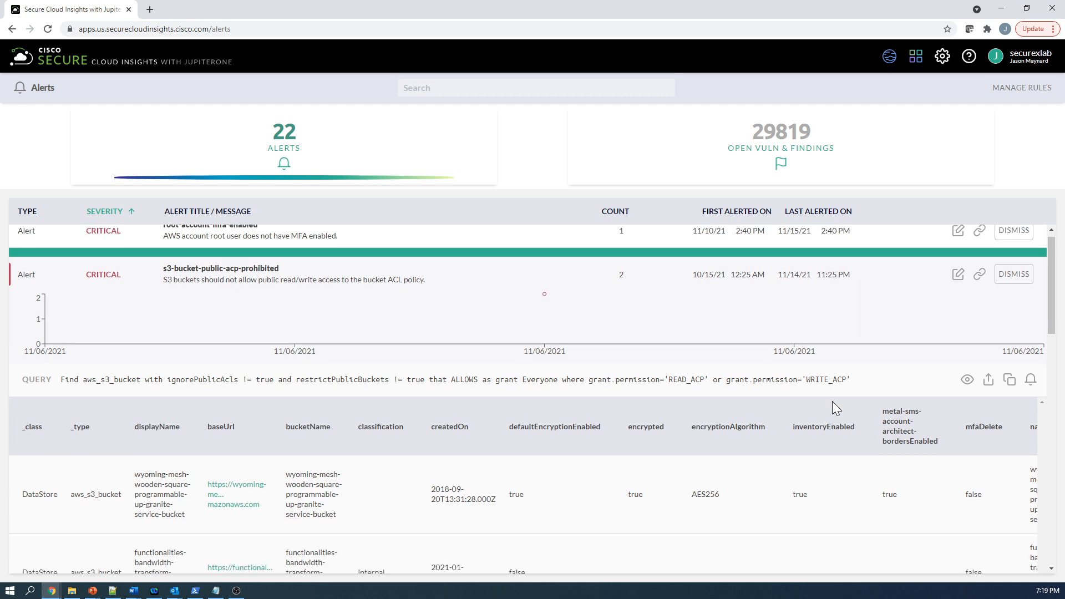
scroll(832, 403, "down", 1)
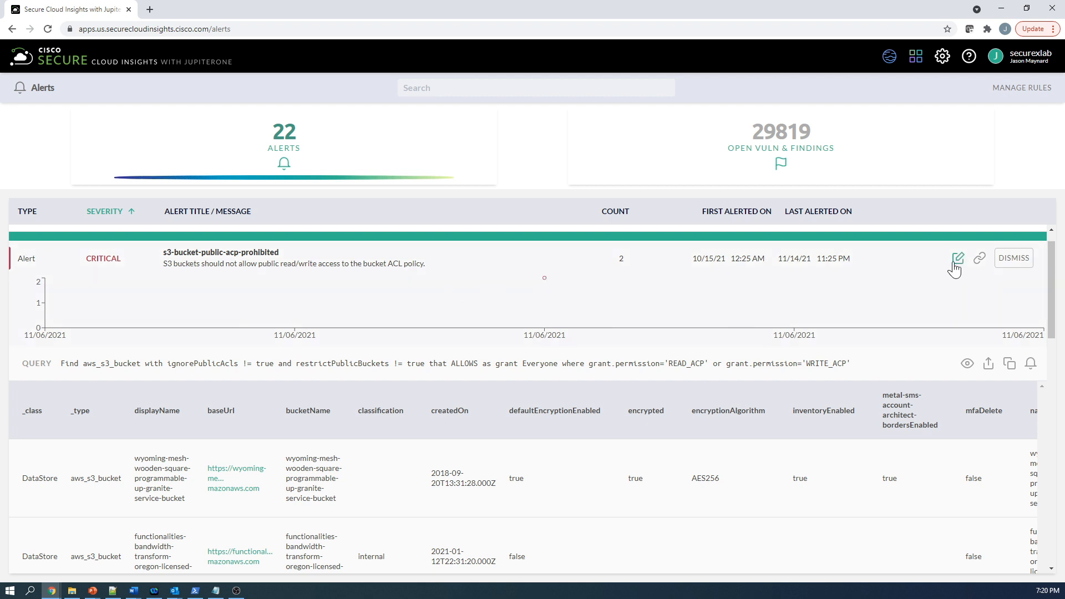
left_click(957, 260)
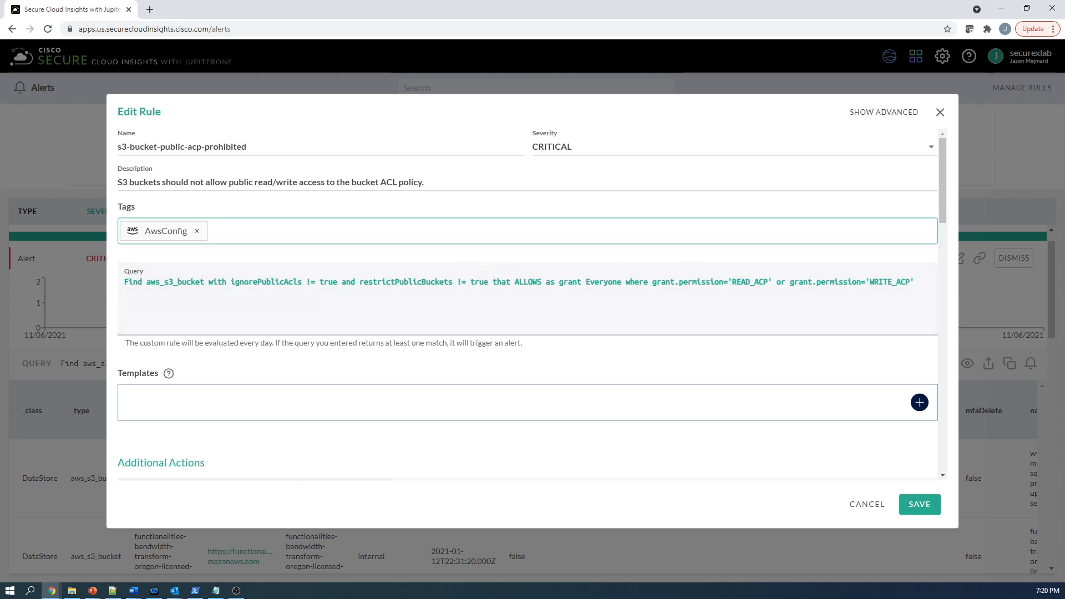
- Examine the rule's query, templates and additional actions, from CREATE_JIRA_TICKET through to WEBHOOK
scroll(938, 218, "down", 2)
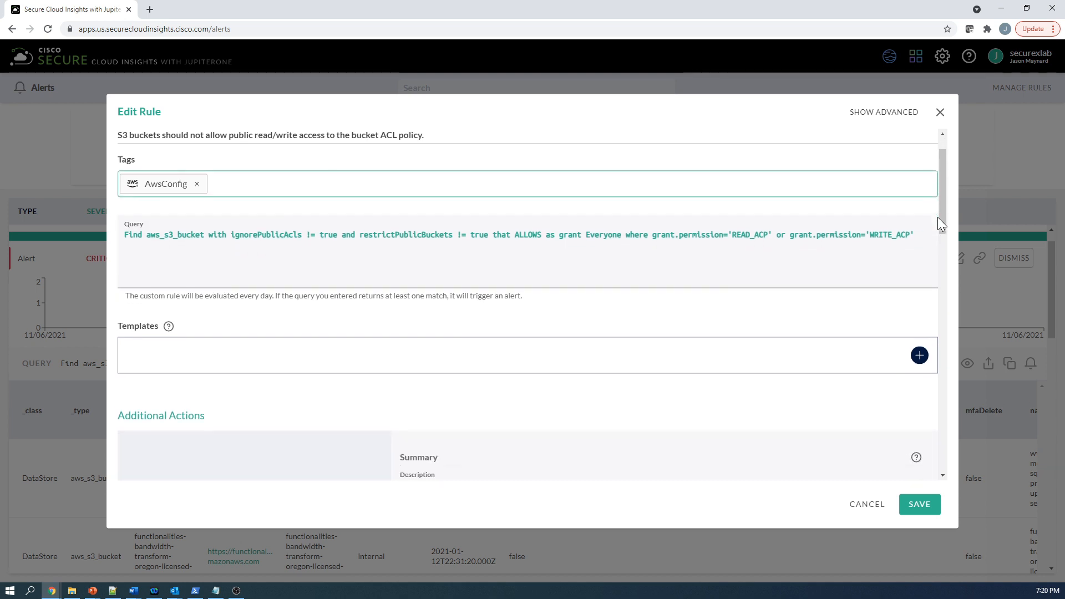
scroll(937, 217, "down", 3)
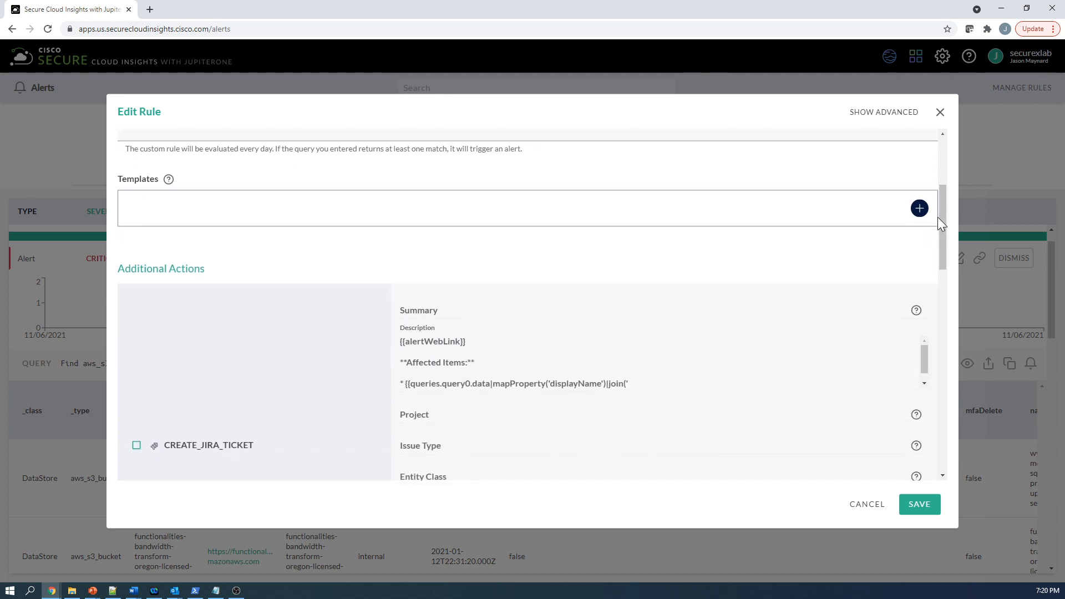
scroll(937, 218, "down", 2)
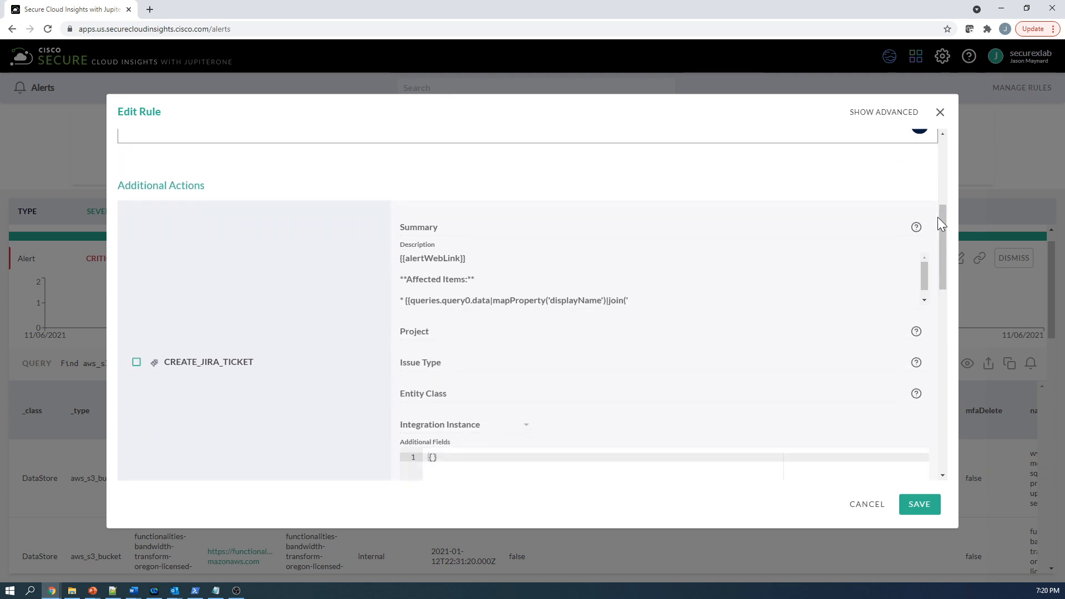
scroll(560, 229, "down", 1)
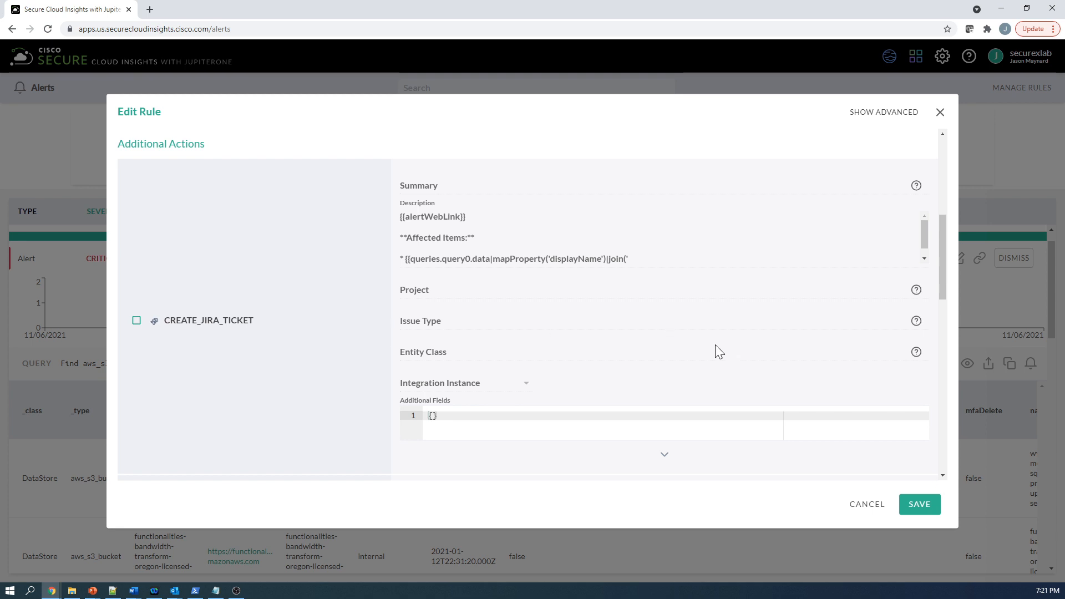
scroll(720, 352, "down", 3)
scroll(720, 352, "down", 2)
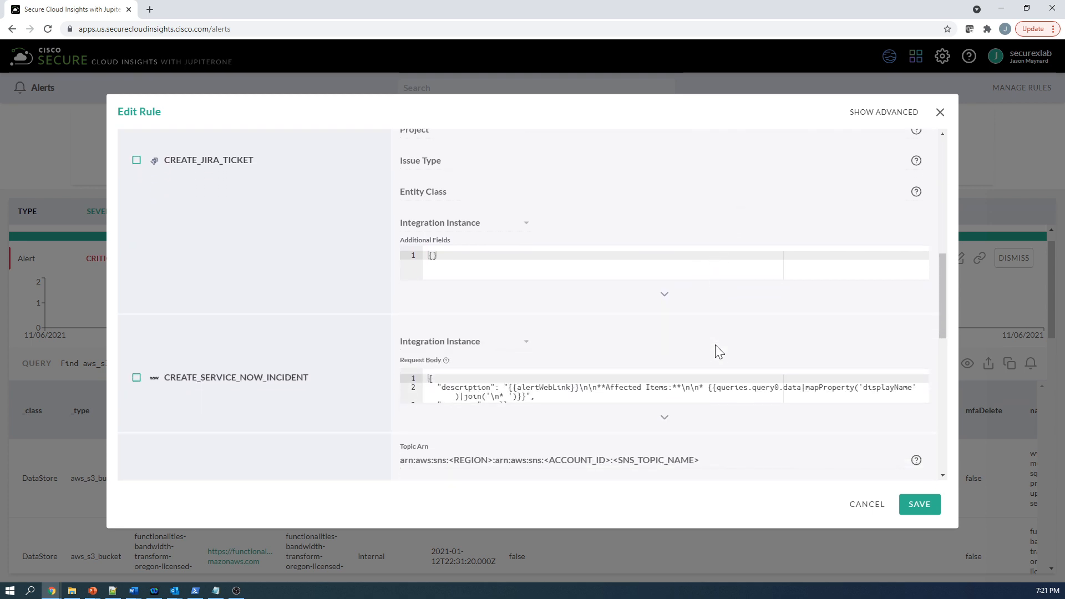
scroll(715, 352, "down", 3)
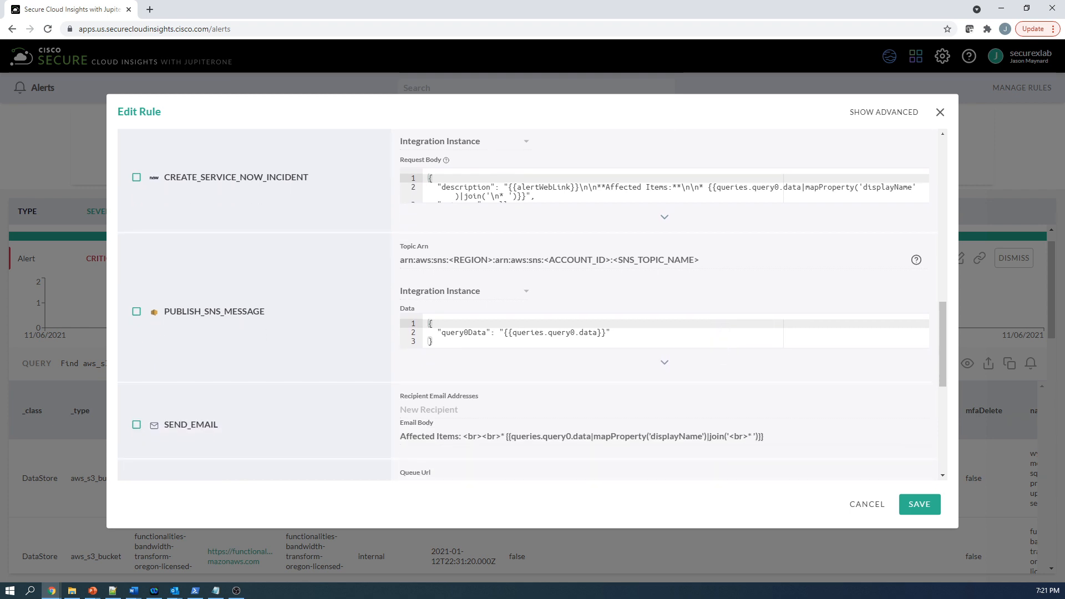
scroll(716, 346, "down", 2)
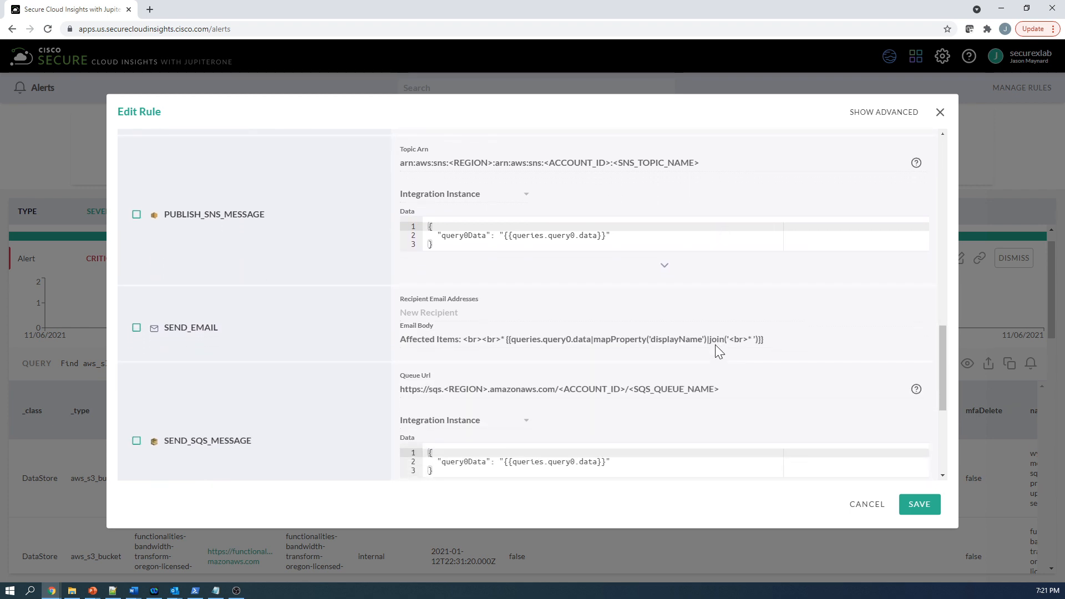
scroll(716, 347, "down", 3)
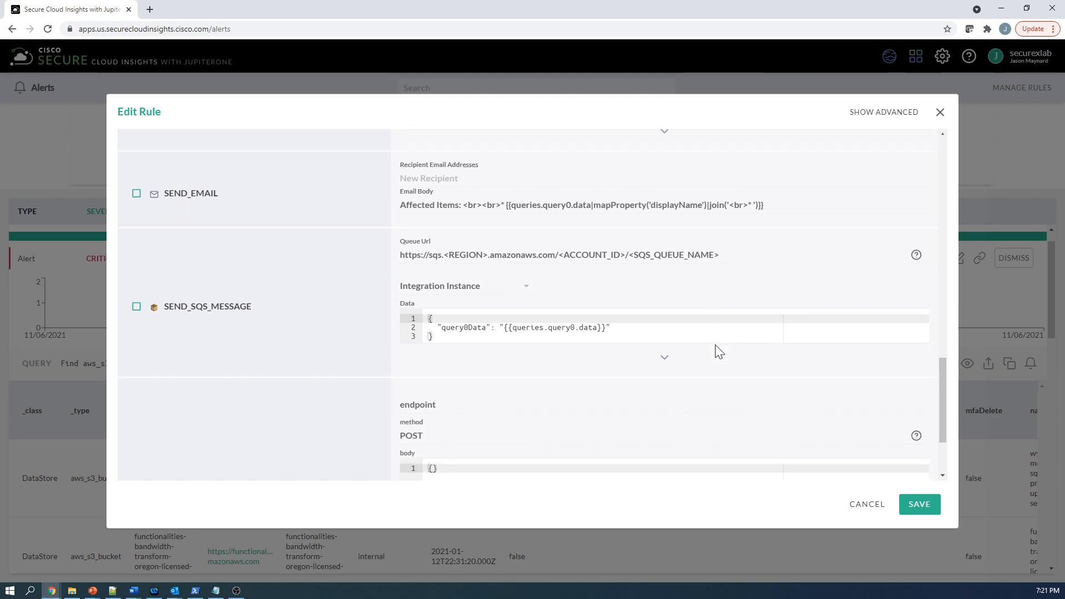
scroll(714, 351, "down", 2)
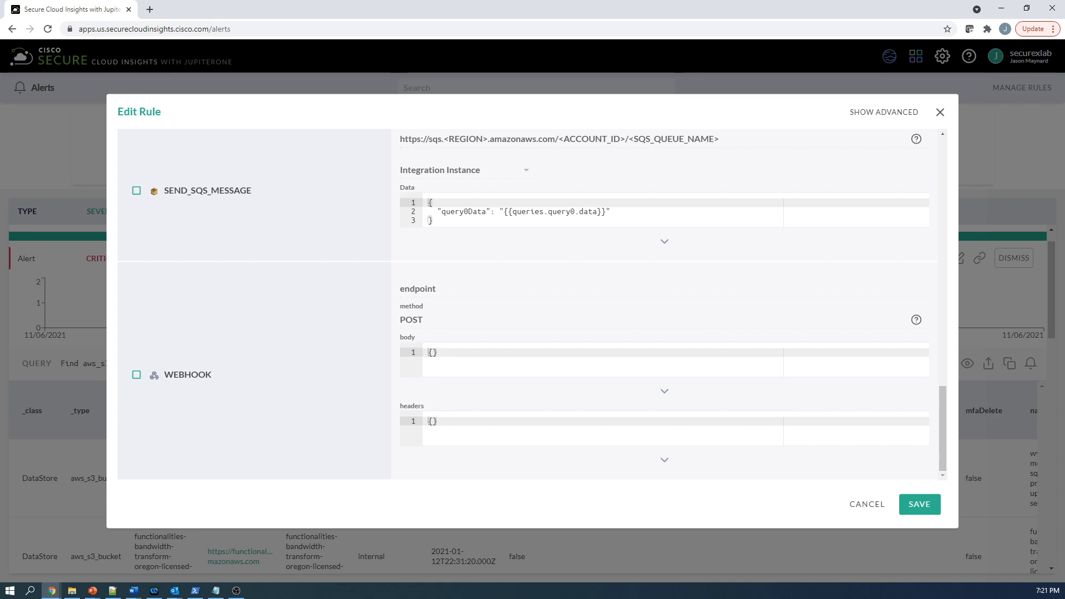
- Close the rule editor without saving and return to the home search page
left_click(867, 505)
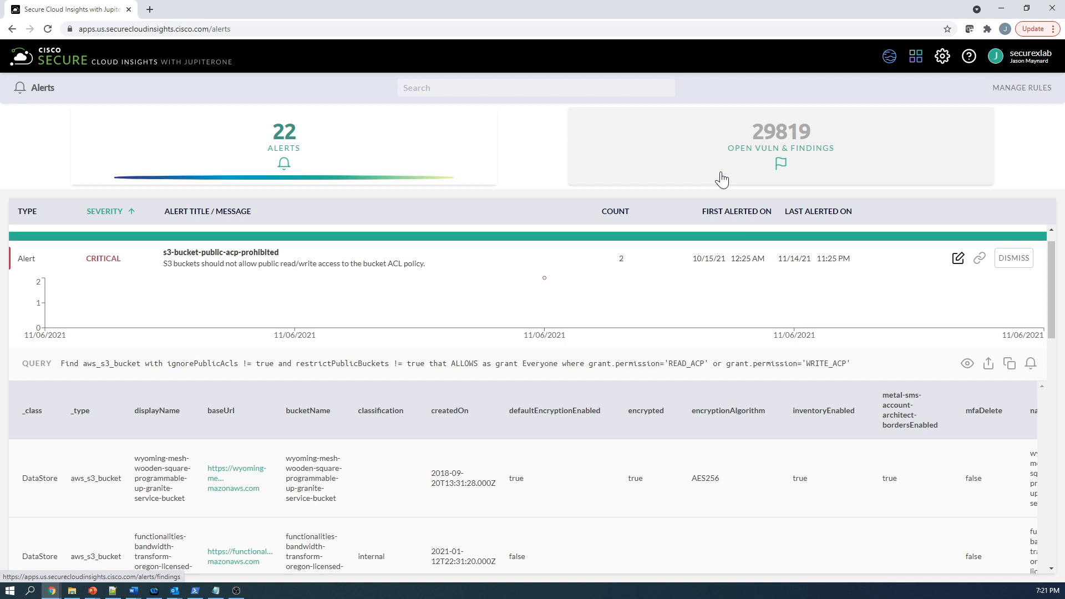
left_click(192, 70)
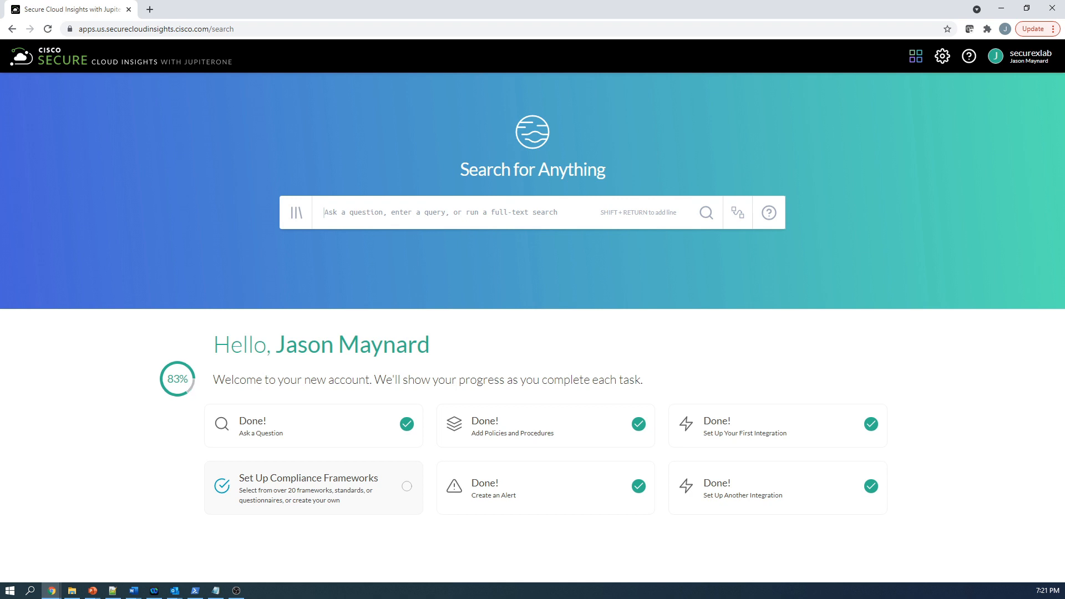
key("alt+Tab")
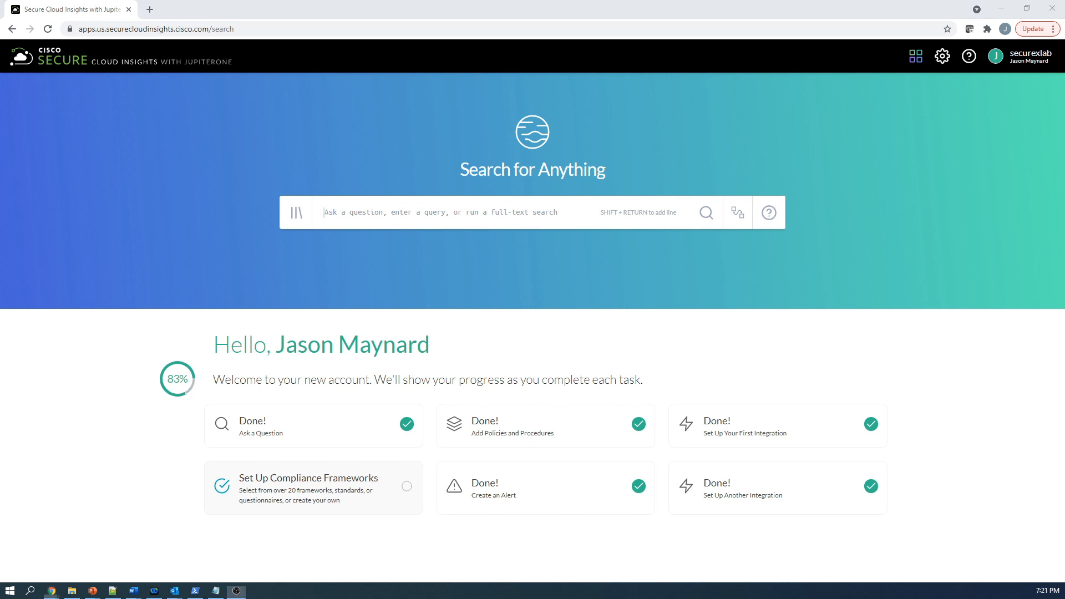